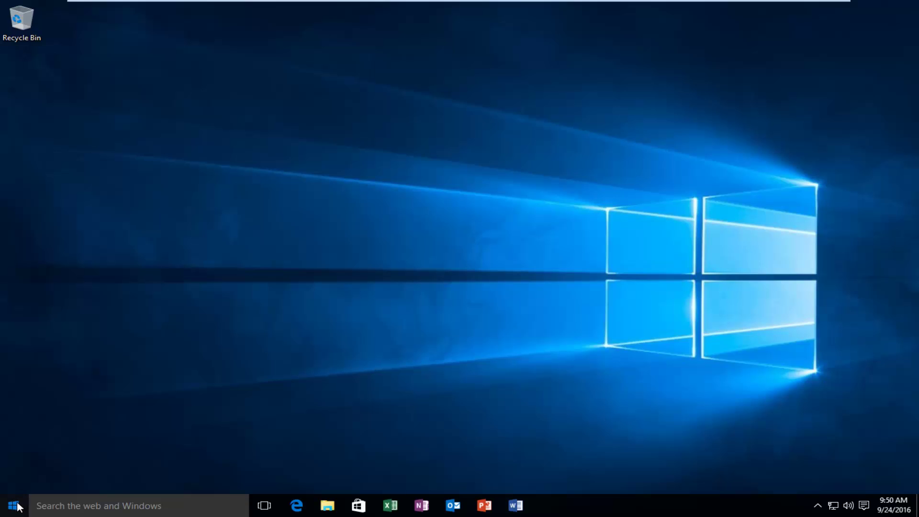
# Step: Launch Settings from the Start menu and go to Update & security's Windows Update page
pyautogui.click(17, 507)
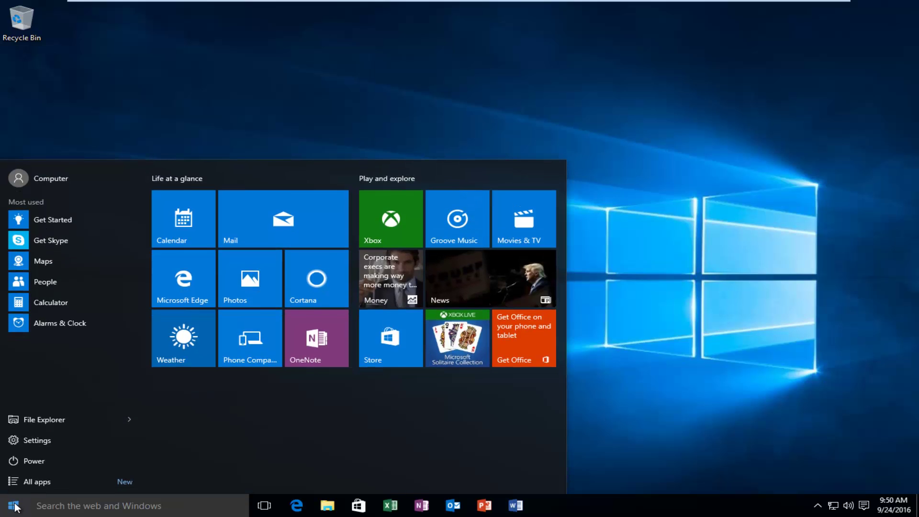
pyautogui.click(28, 439)
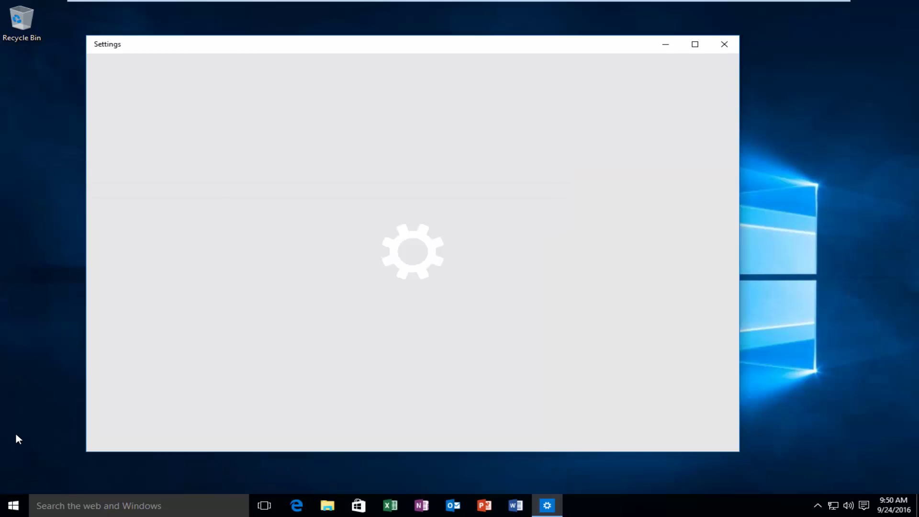
pyautogui.moveTo(303, 40); pyautogui.dragTo(341, 50)
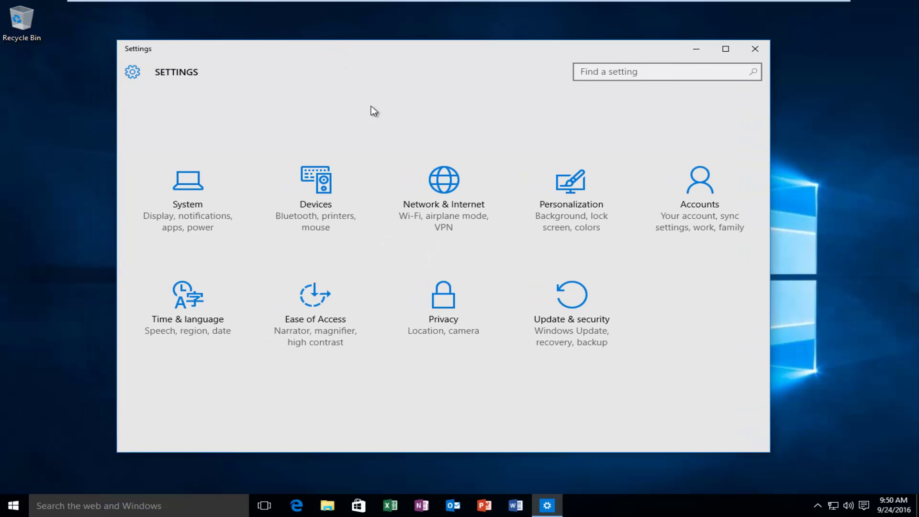
pyautogui.click(571, 315)
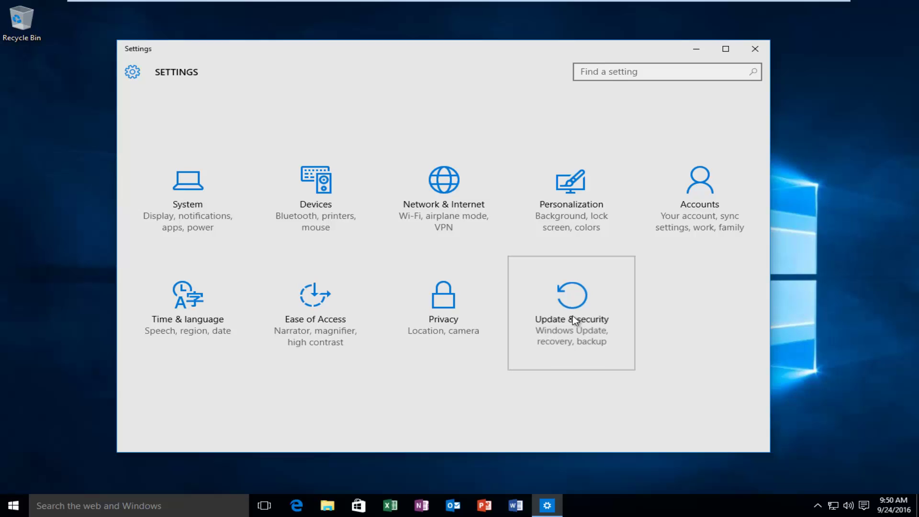
pyautogui.click(512, 313)
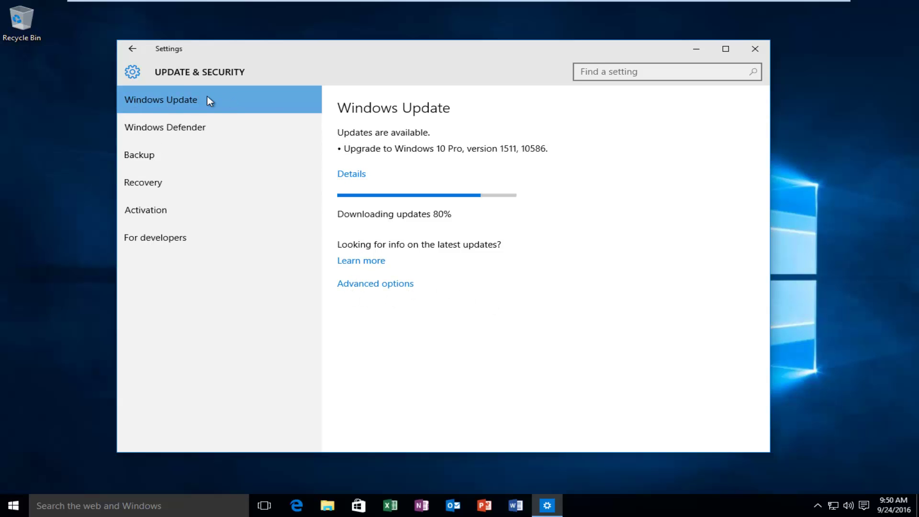
# Step: Open Windows Update's Advanced options and leave the Defer upgrades checkbox ticked
pyautogui.click(379, 287)
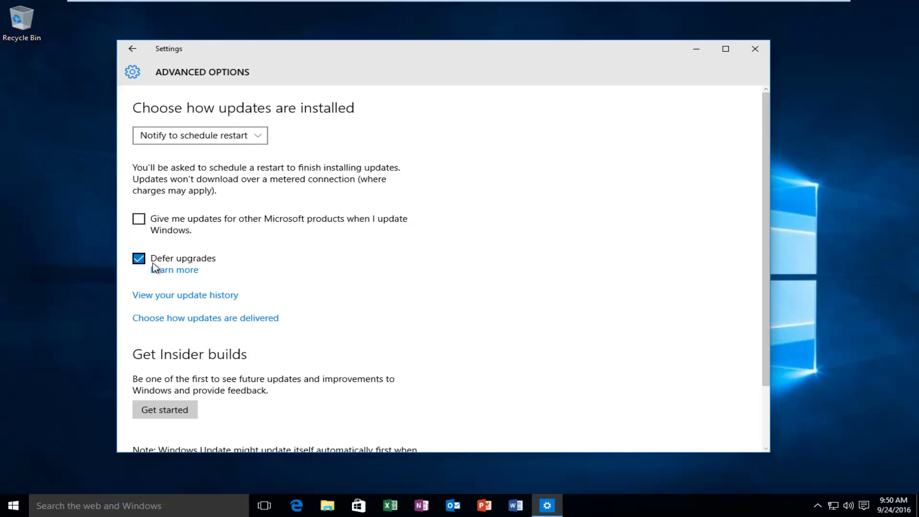
pyautogui.click(138, 259)
pyautogui.click(139, 259)
pyautogui.click(138, 258)
pyautogui.scroll(-3, 258, 273)
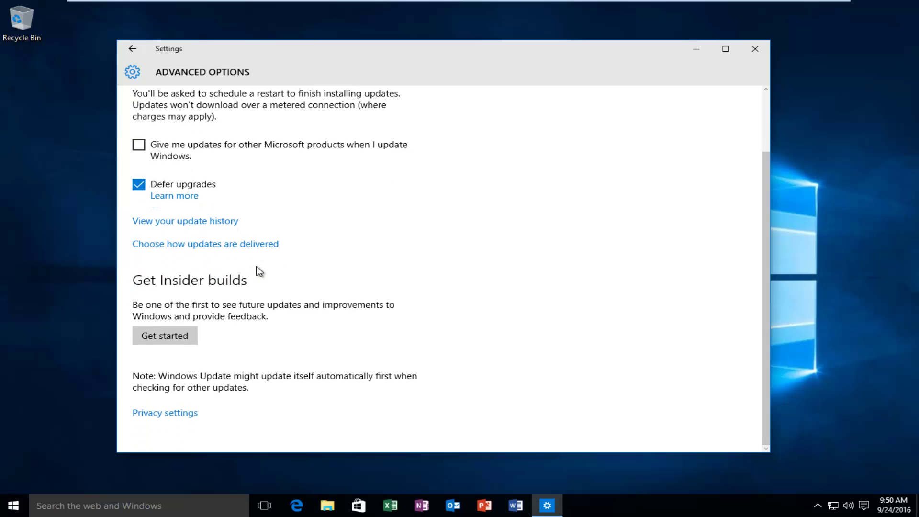
pyautogui.scroll(3, 208, 381)
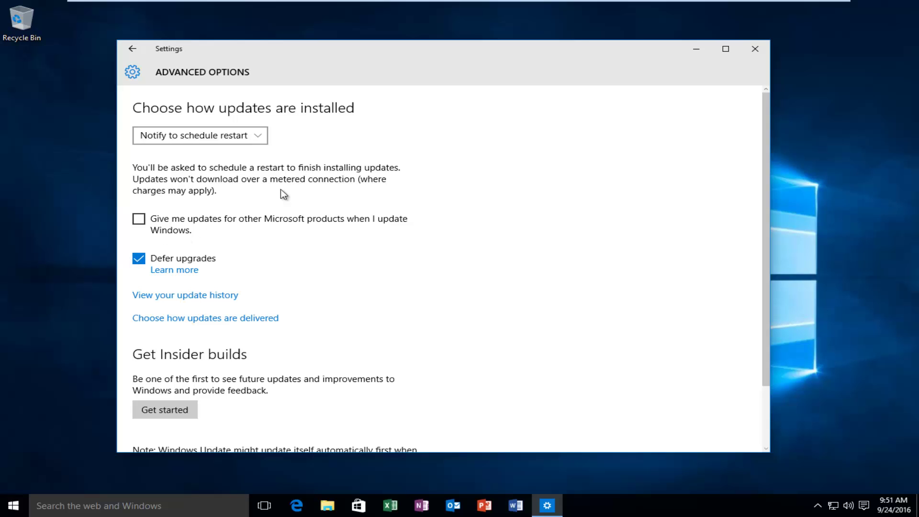
# Step: Dismiss the Settings window with its X button, leaving the Windows 10 desktop showing
pyautogui.click(755, 50)
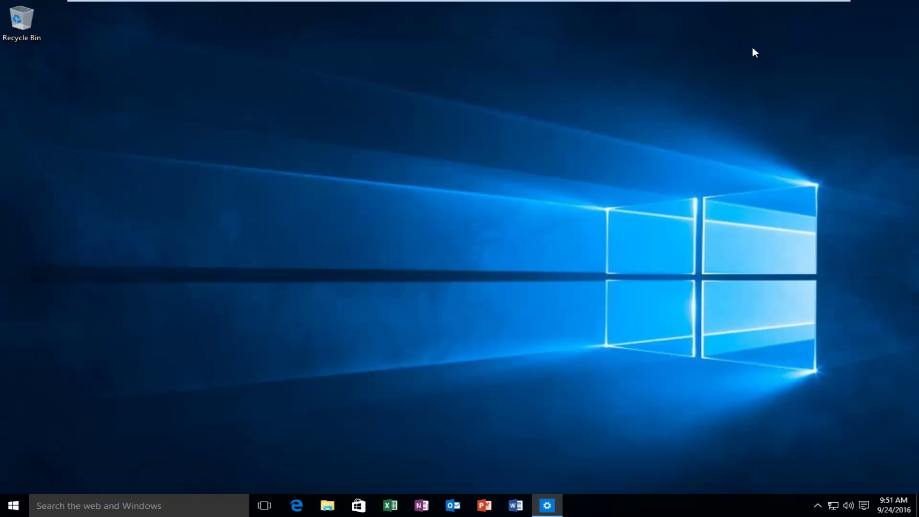